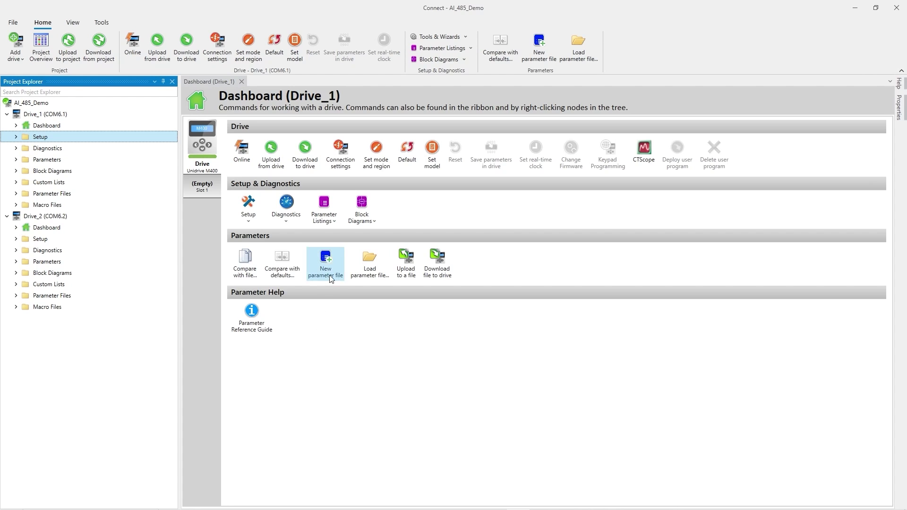
Open Drive_1's Menu 11 : Miscellaneous parameters and check the Serial Address, Serial Mode and Serial Baud Rate
{"action": "left_click", "coordinate": [312, 218]}
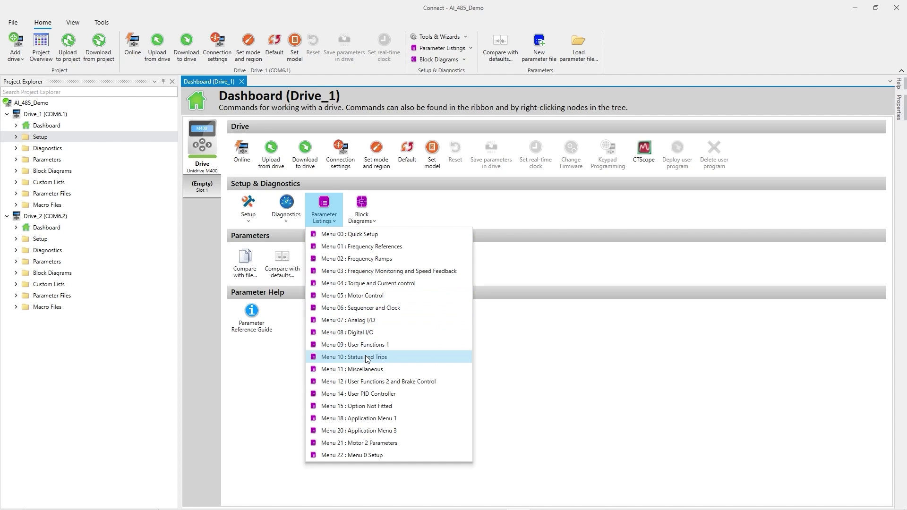
{"action": "left_click", "coordinate": [369, 371]}
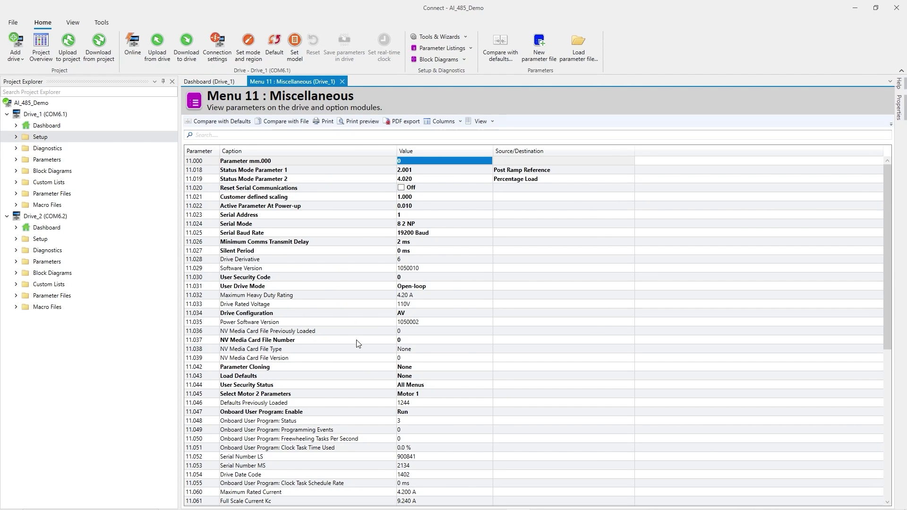
{"action": "left_click", "coordinate": [305, 217]}
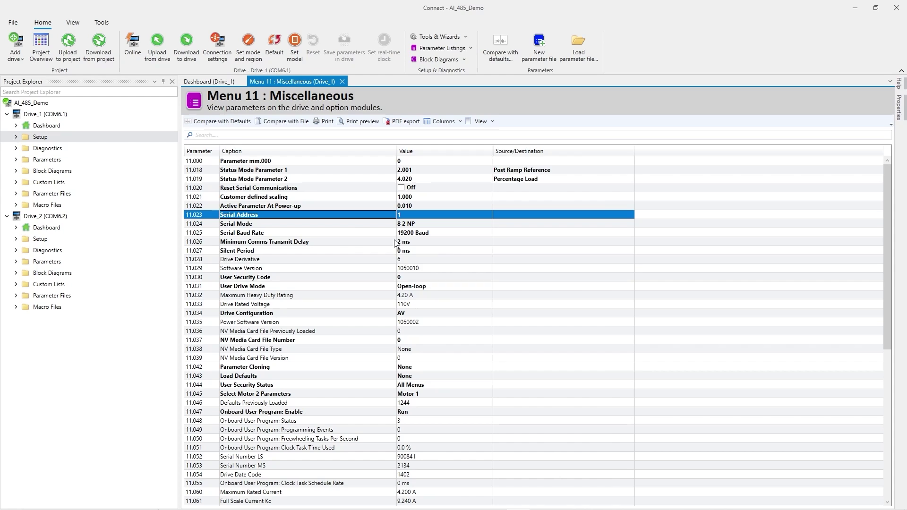
{"action": "left_click", "coordinate": [364, 226]}
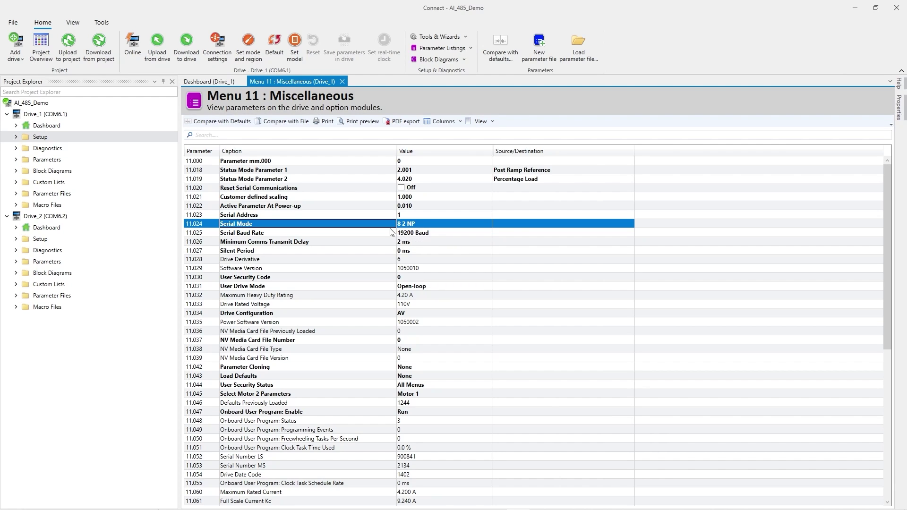
{"action": "left_click", "coordinate": [348, 234]}
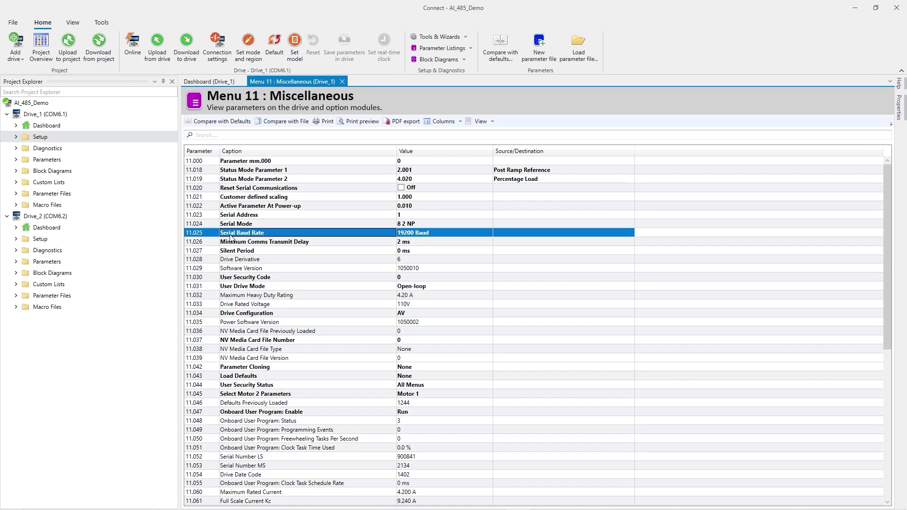
Open Drive_2's Menu 11 : Miscellaneous parameters and check its Serial Mode and Serial Baud Rate
{"action": "double_click", "coordinate": [45, 228]}
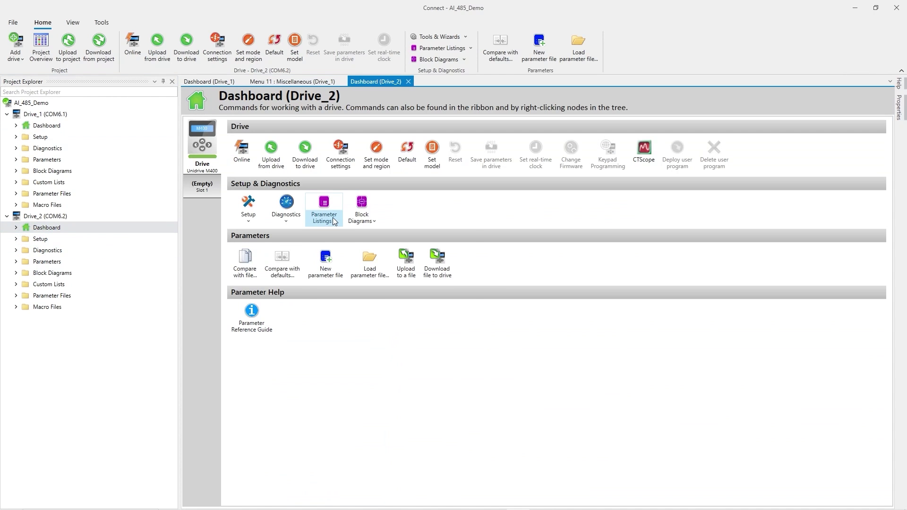
{"action": "left_click", "coordinate": [324, 208]}
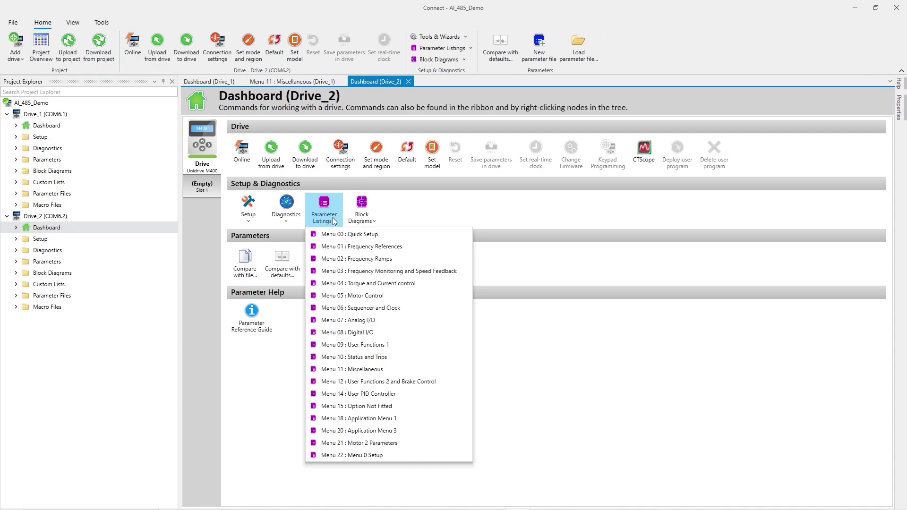
{"action": "left_click", "coordinate": [384, 366]}
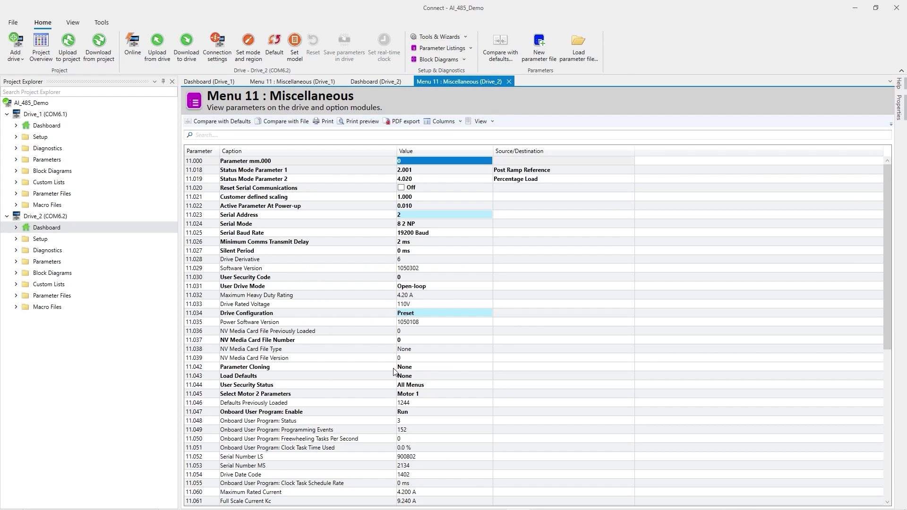
{"action": "left_click", "coordinate": [364, 226]}
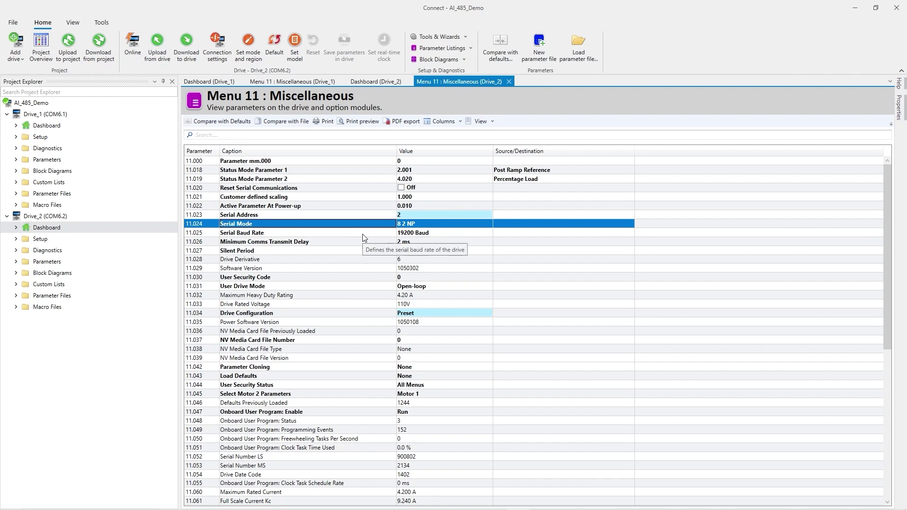
{"action": "left_click", "coordinate": [364, 236]}
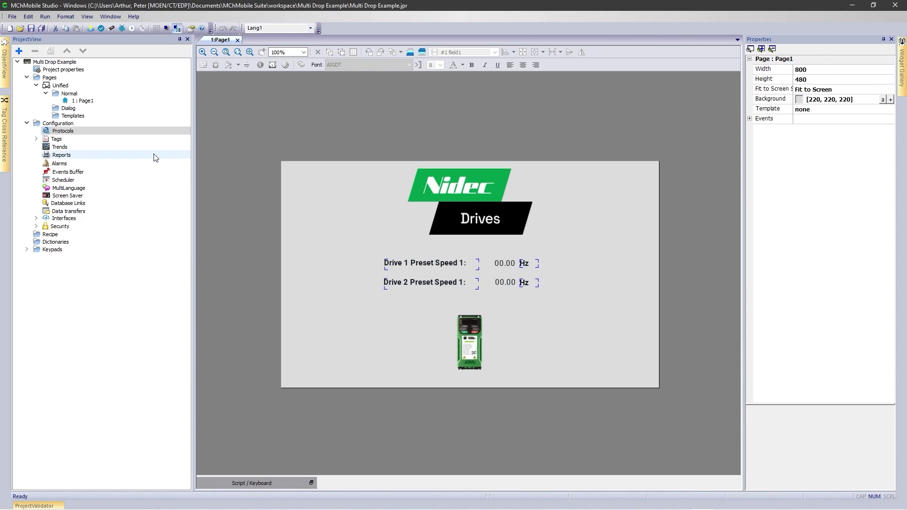
In MChMobile Studio, open the project's protocols and review the Control Techniques Modbus TCP configuration, accepting its settings
{"action": "double_click", "coordinate": [107, 132]}
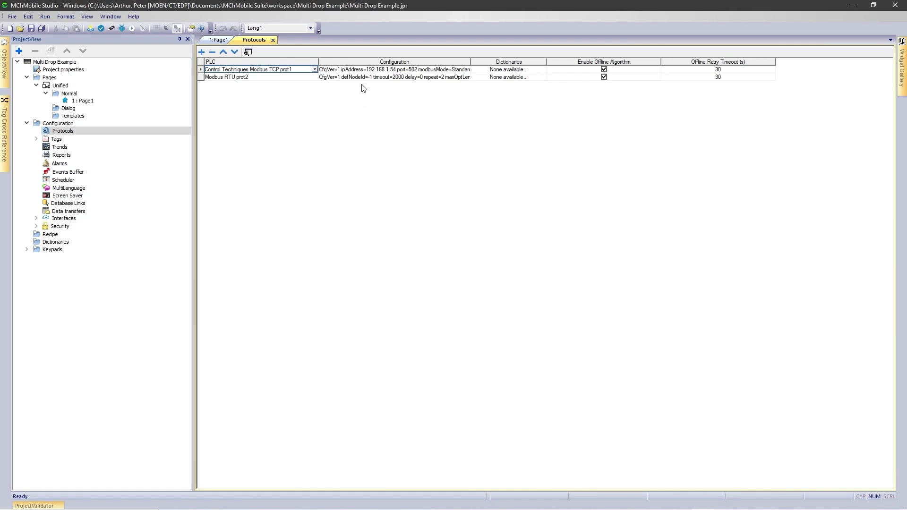
{"action": "left_click", "coordinate": [366, 70]}
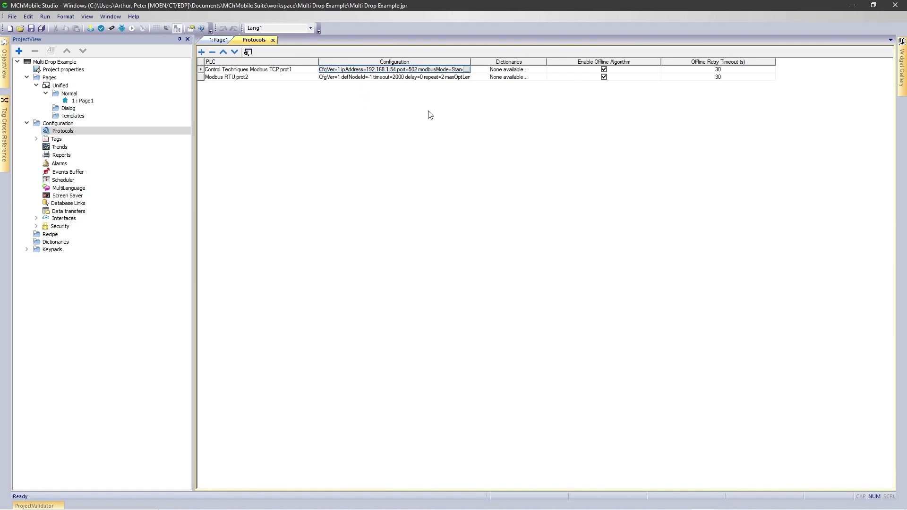
{"action": "left_click", "coordinate": [466, 70]}
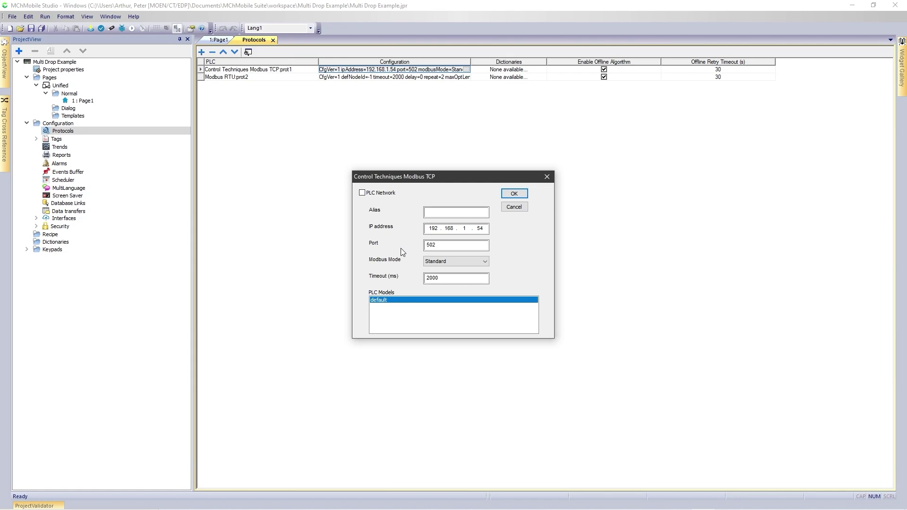
{"action": "left_click", "coordinate": [513, 194]}
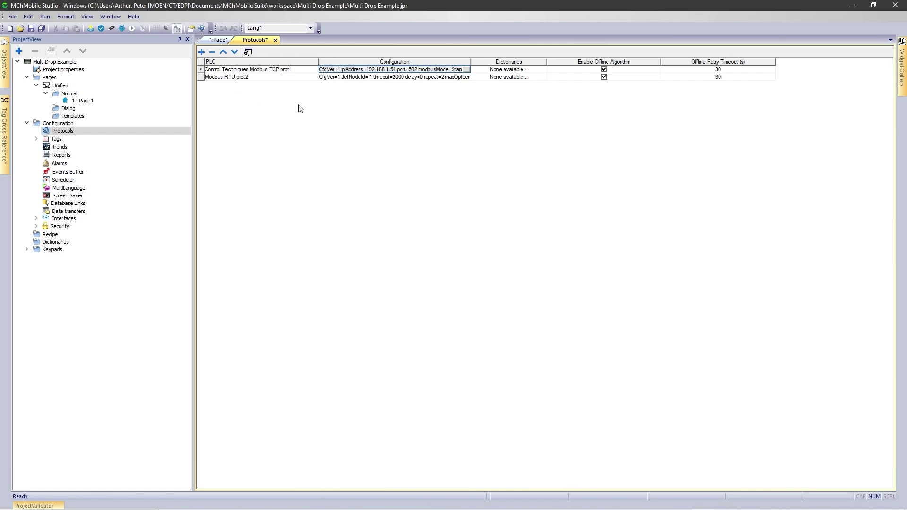
In the Modbus RTU protocol's communication parameters, keep port com1 and choose RS-485 as the mode
{"action": "left_click", "coordinate": [376, 77]}
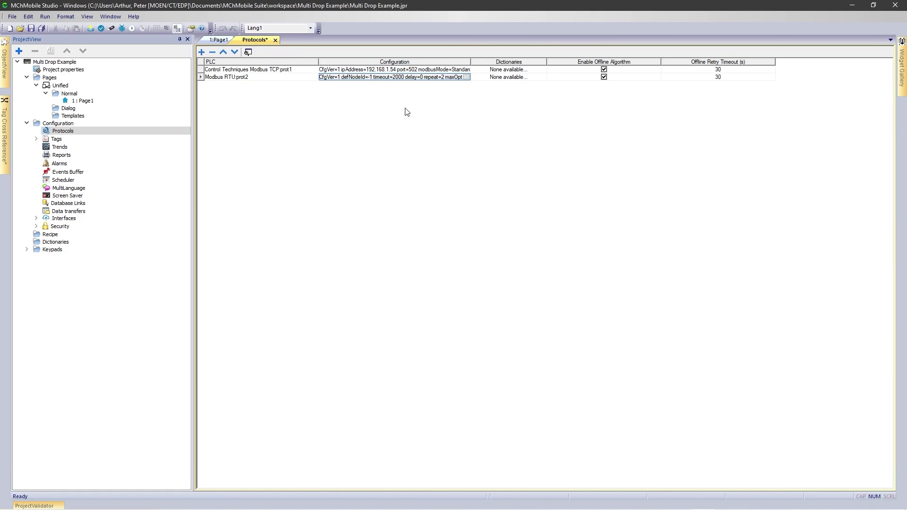
{"action": "left_click", "coordinate": [467, 77]}
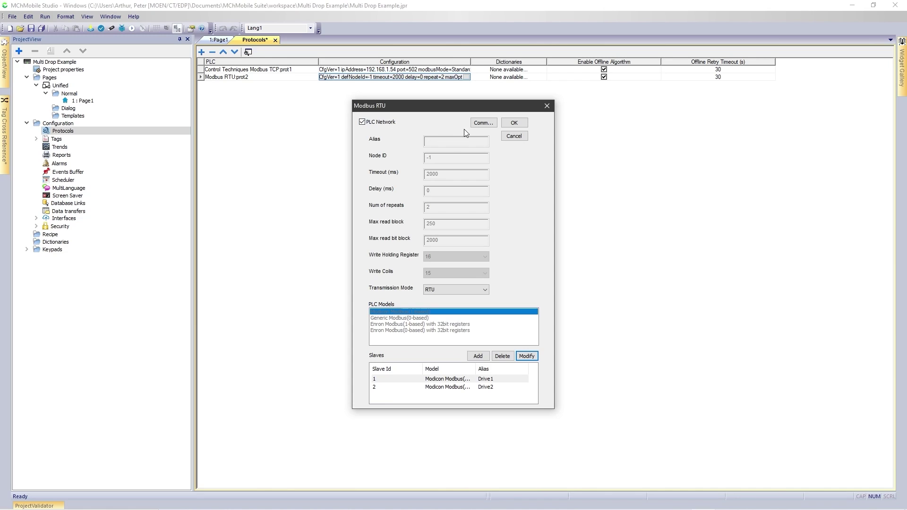
{"action": "left_click", "coordinate": [482, 123]}
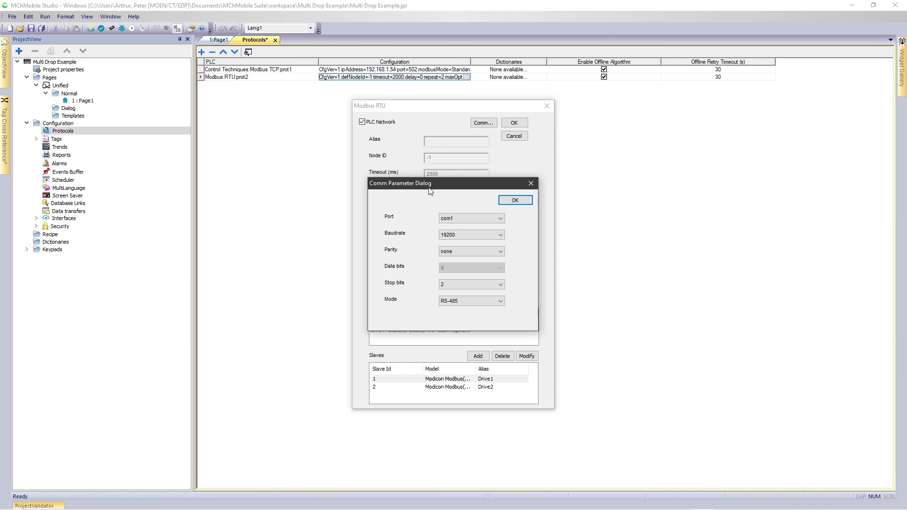
{"action": "left_click", "coordinate": [490, 219]}
{"action": "left_click", "coordinate": [491, 221]}
{"action": "left_click", "coordinate": [502, 301]}
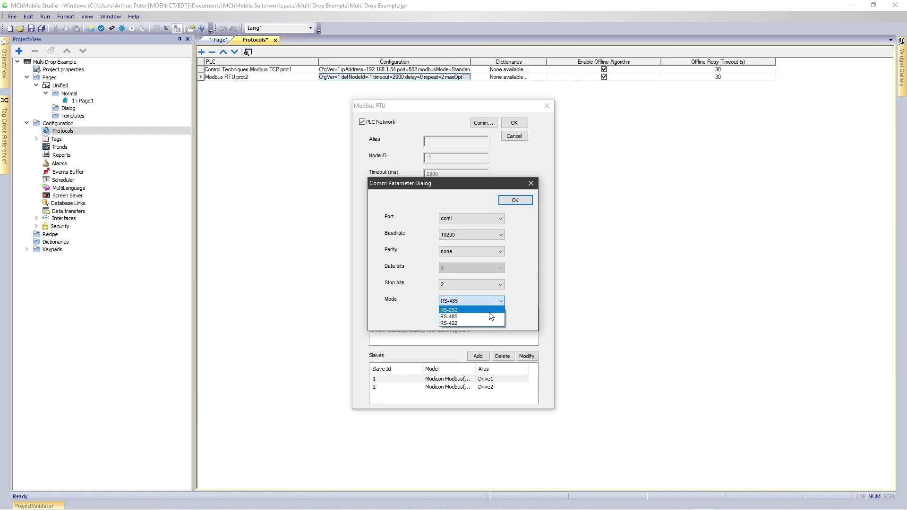
{"action": "left_click", "coordinate": [491, 317]}
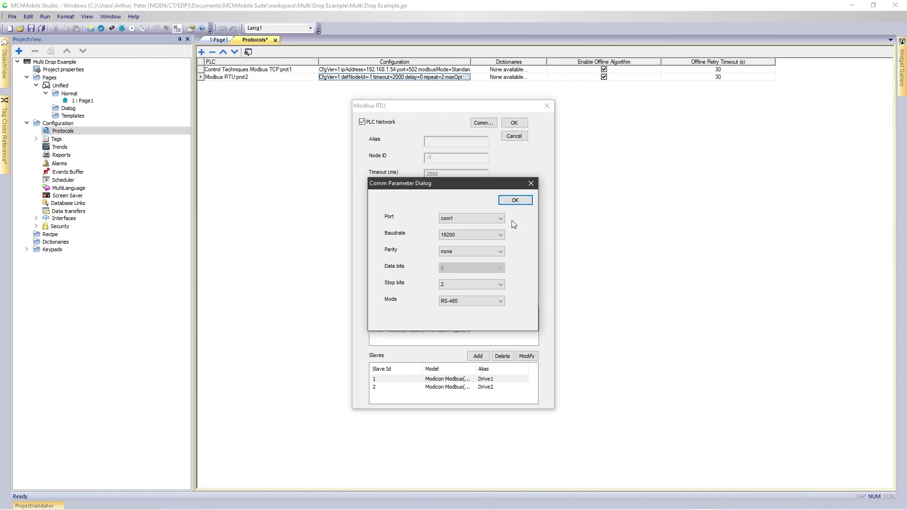
{"action": "left_click", "coordinate": [515, 202]}
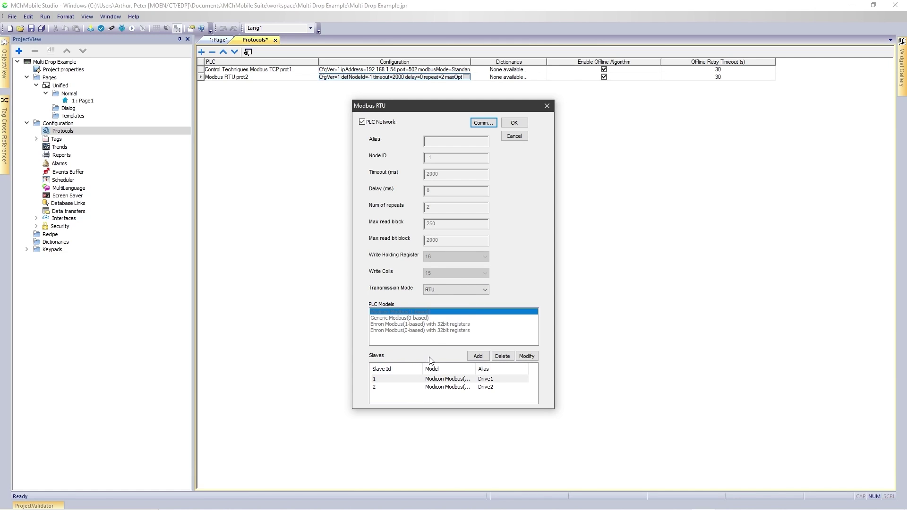
Review the alias, node ID and PLC model of the Drive1 and Drive2 slaves in the Modbus RTU network
{"action": "left_click", "coordinate": [448, 380]}
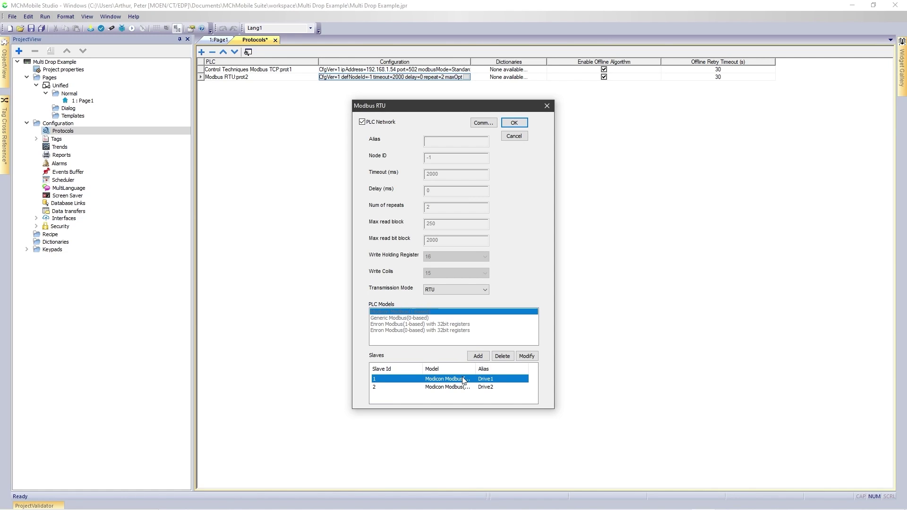
{"action": "left_click", "coordinate": [524, 357]}
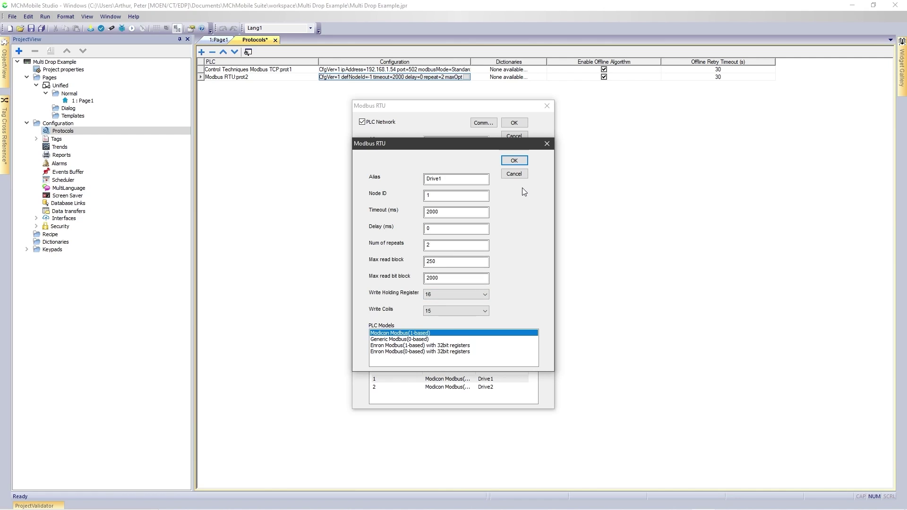
{"action": "left_click", "coordinate": [515, 161]}
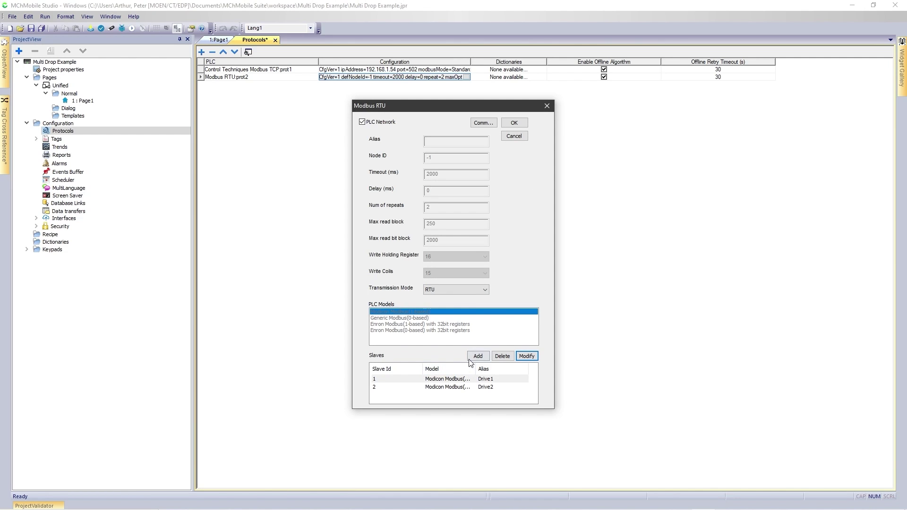
{"action": "left_click", "coordinate": [447, 388]}
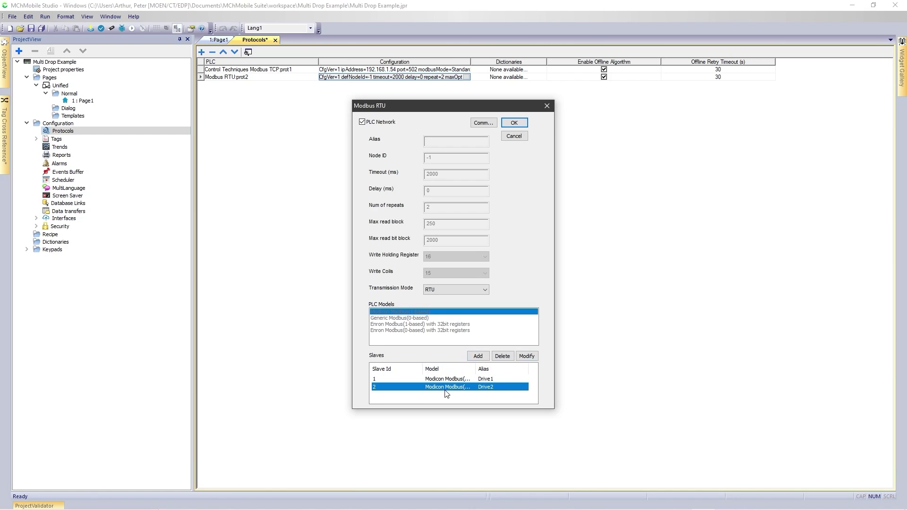
{"action": "left_click", "coordinate": [527, 357]}
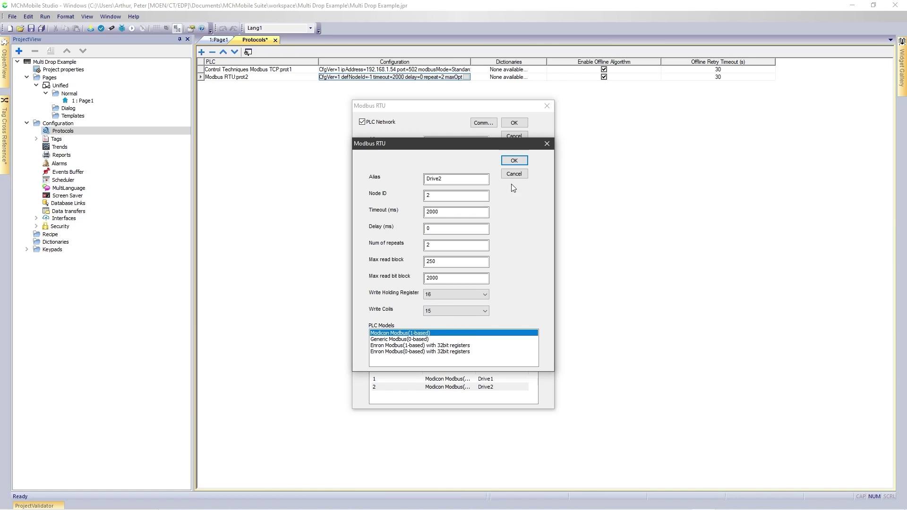
{"action": "left_click", "coordinate": [515, 160]}
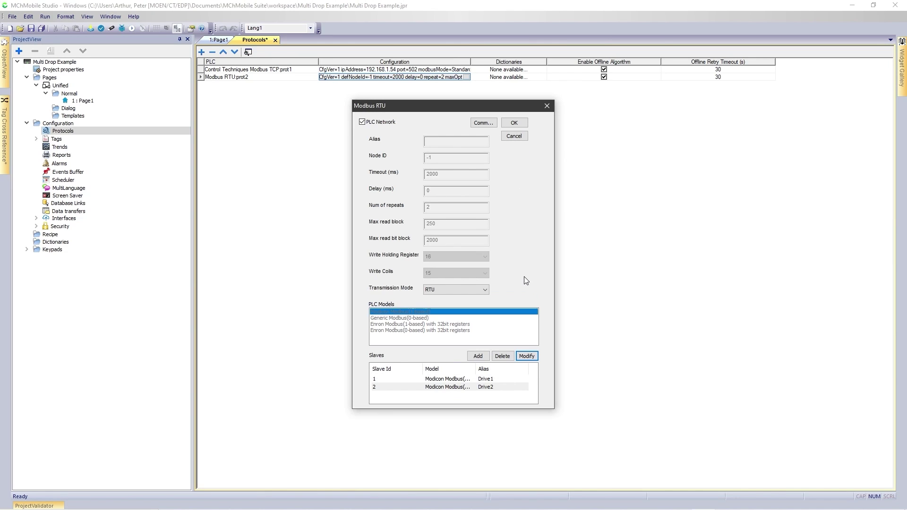
Choose RTU as the Modbus RTU transmission mode and accept the protocol configuration
{"action": "left_click", "coordinate": [442, 292]}
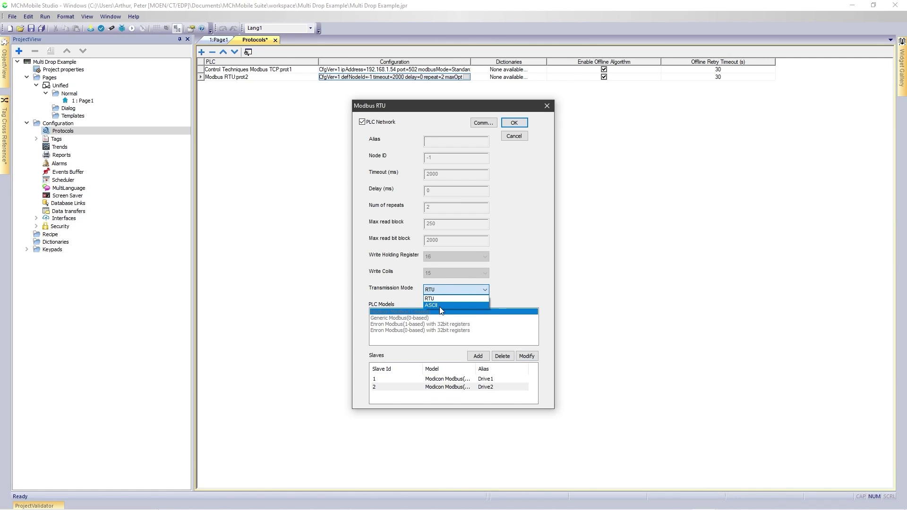
{"action": "left_click", "coordinate": [443, 298]}
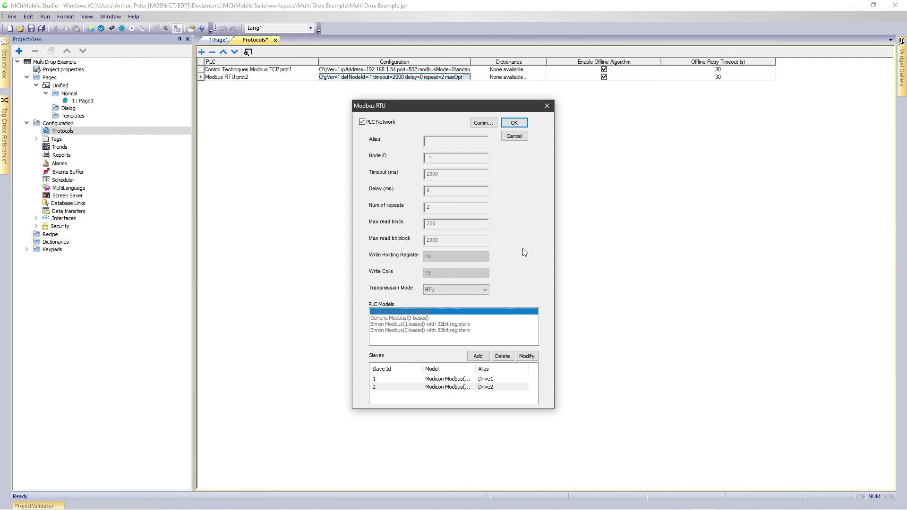
{"action": "left_click", "coordinate": [515, 123]}
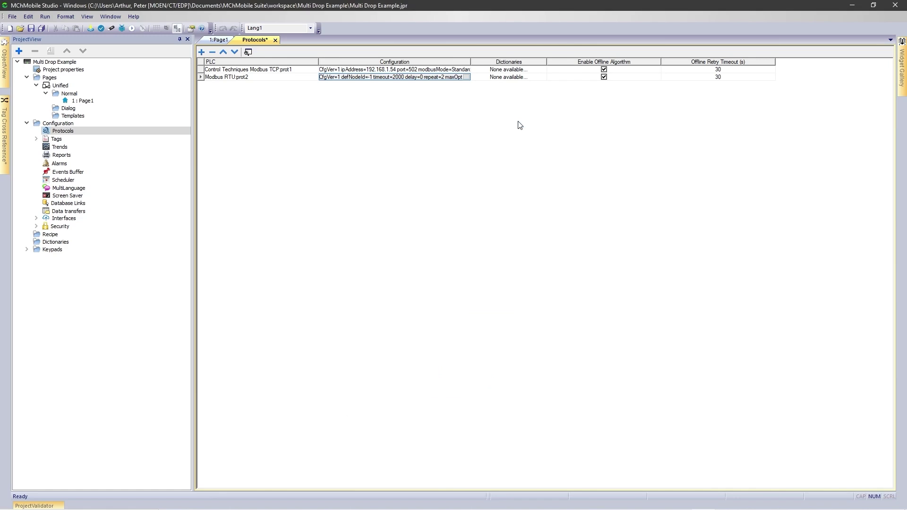